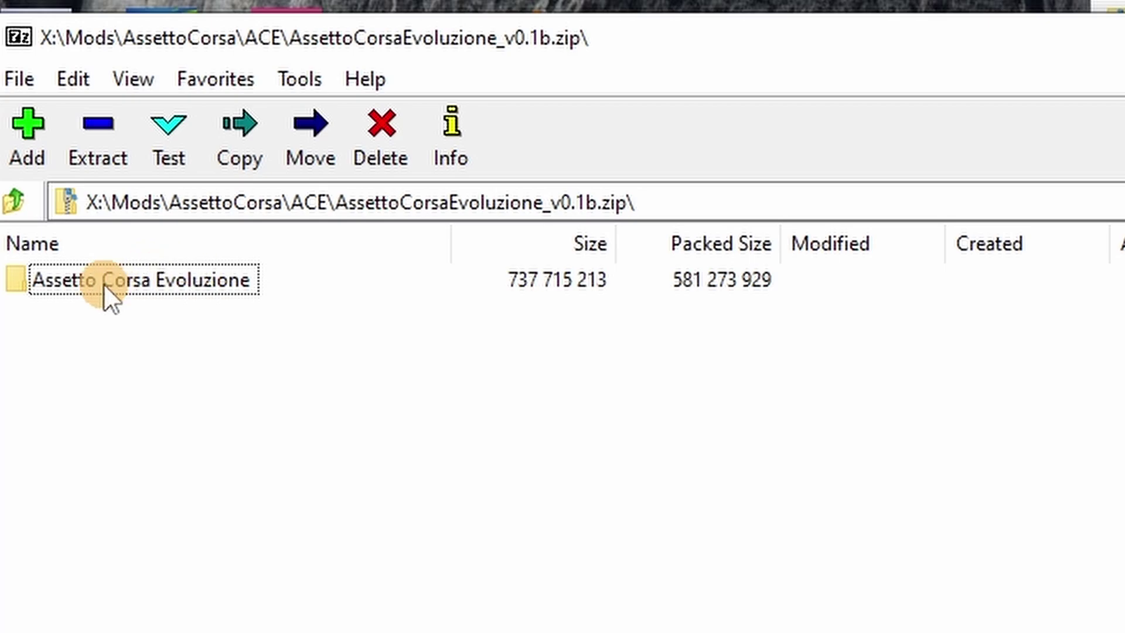
Extract the Assetto Corsa Evoluzione folder from the 7-Zip archive to D:\
click(106, 284)
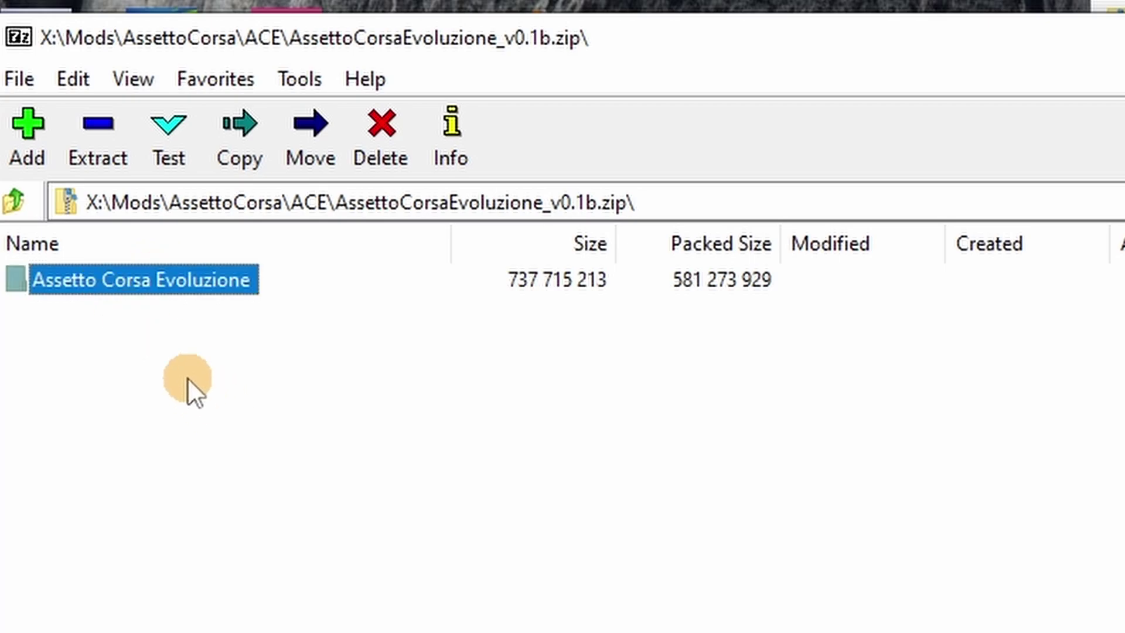
click(99, 134)
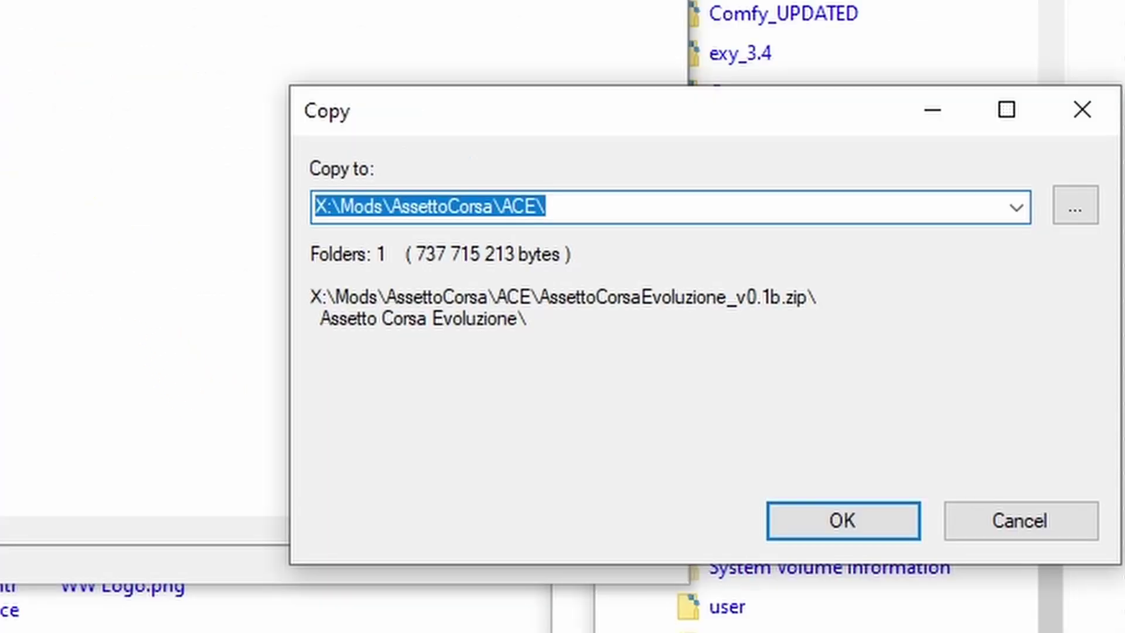
click(1018, 200)
click(836, 323)
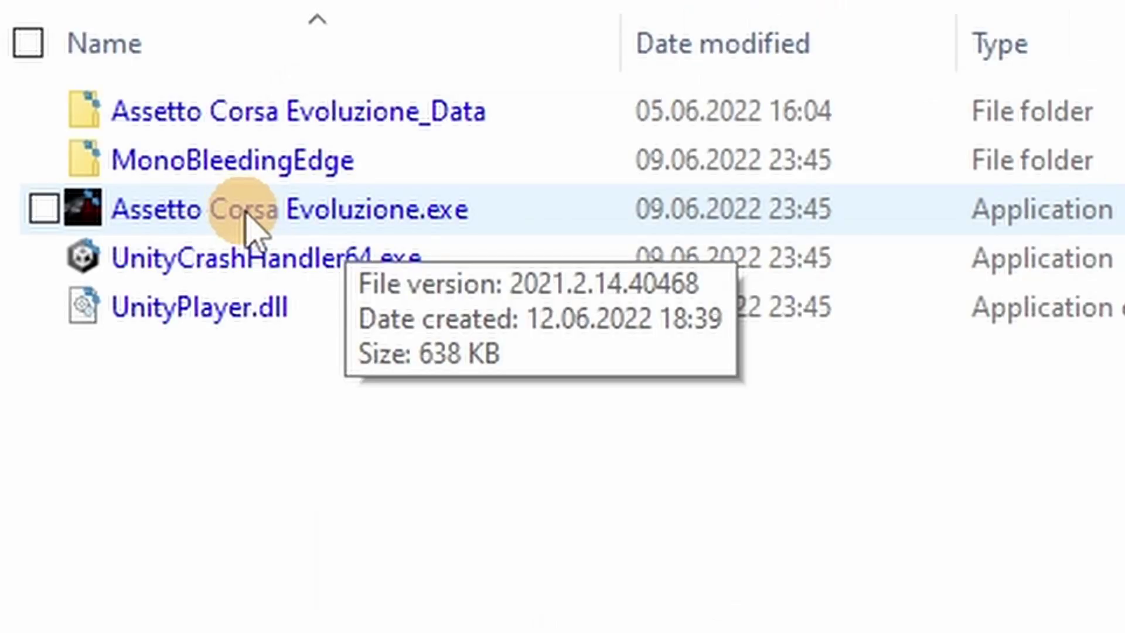
Run Assetto Corsa Evoluzione.exe as administrator
right_click(296, 216)
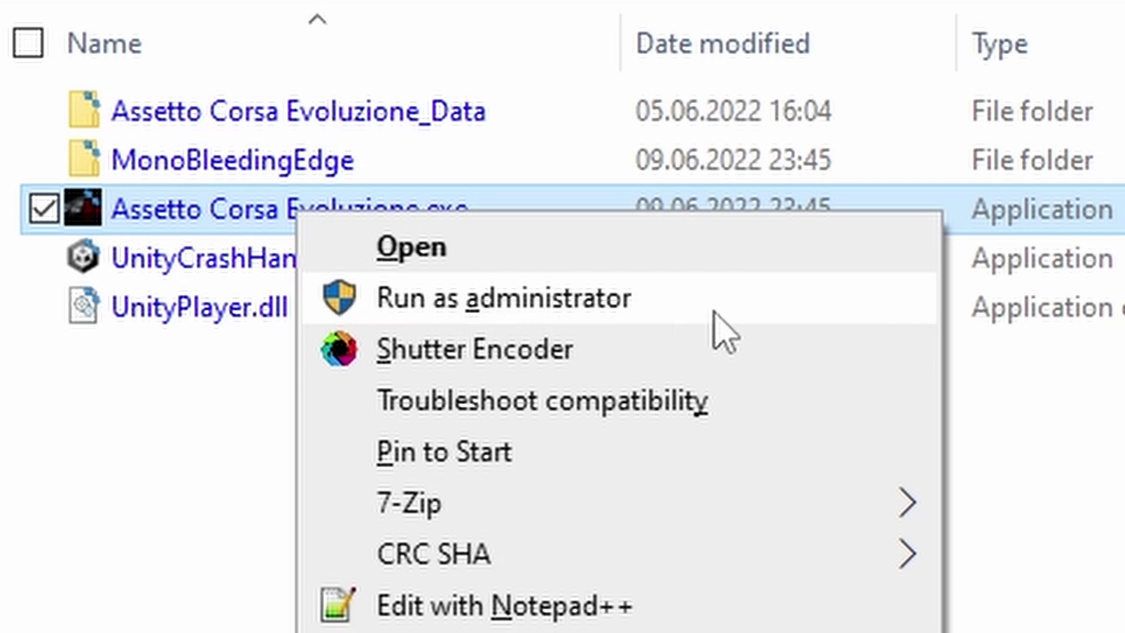
click(574, 317)
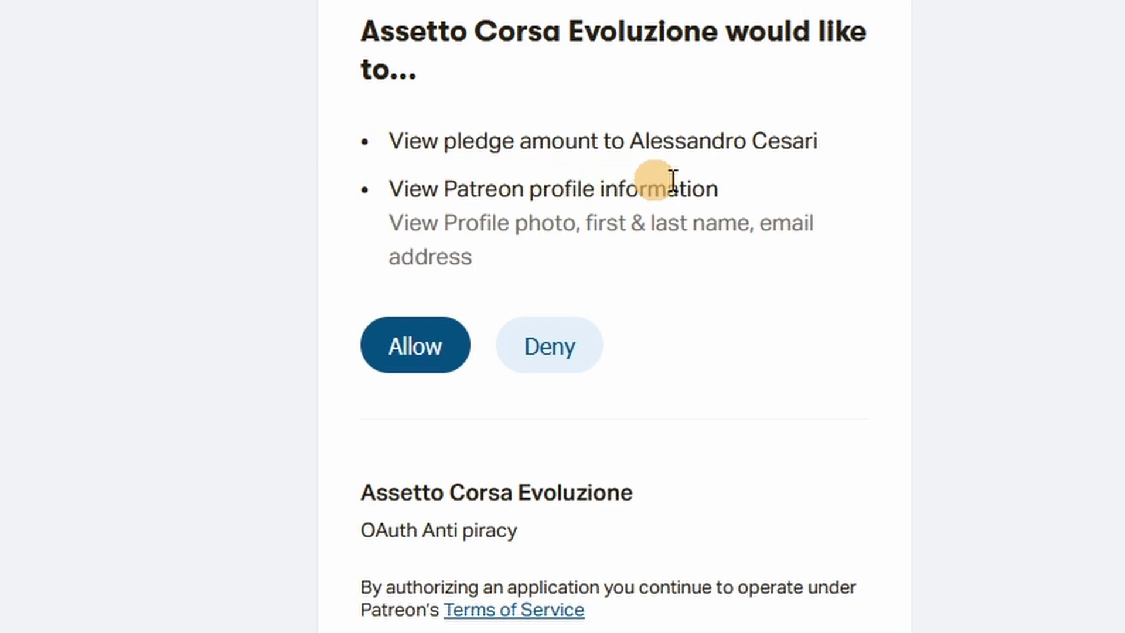
Allow Assetto Corsa Evoluzione access to the Patreon account
click(404, 358)
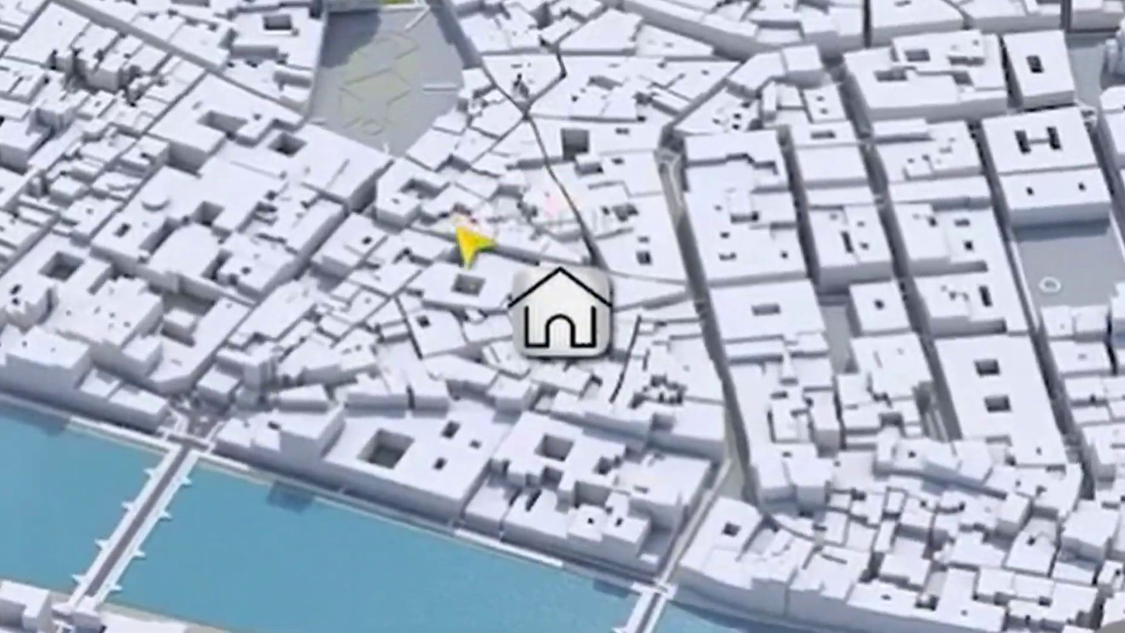
Go to the home menu, open Settings and review the Player Settings profile
click(586, 349)
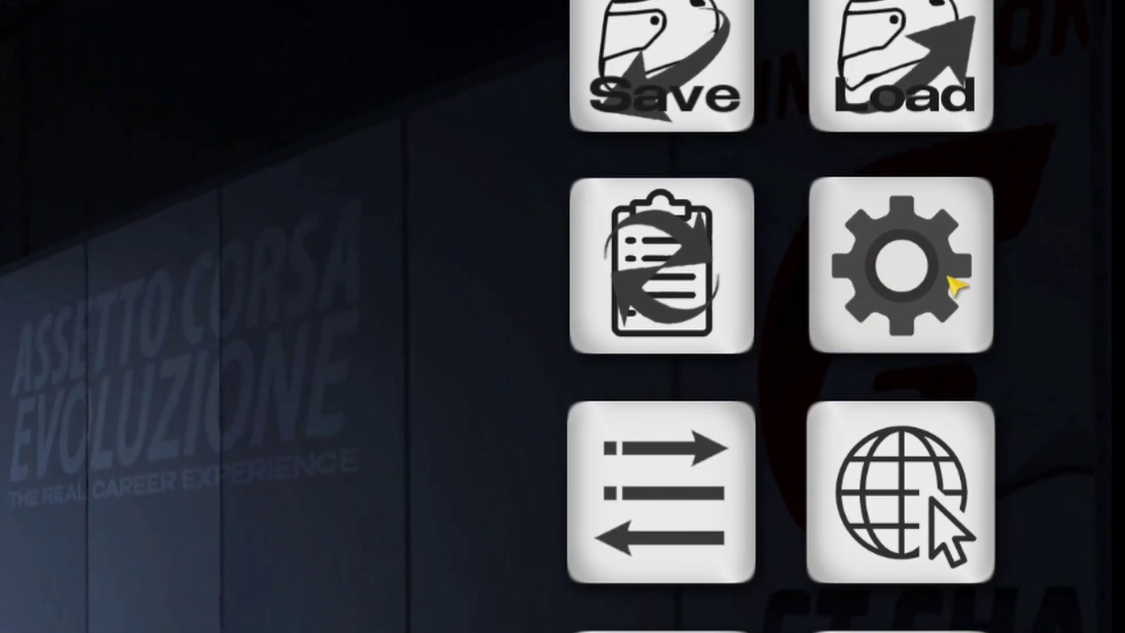
click(945, 330)
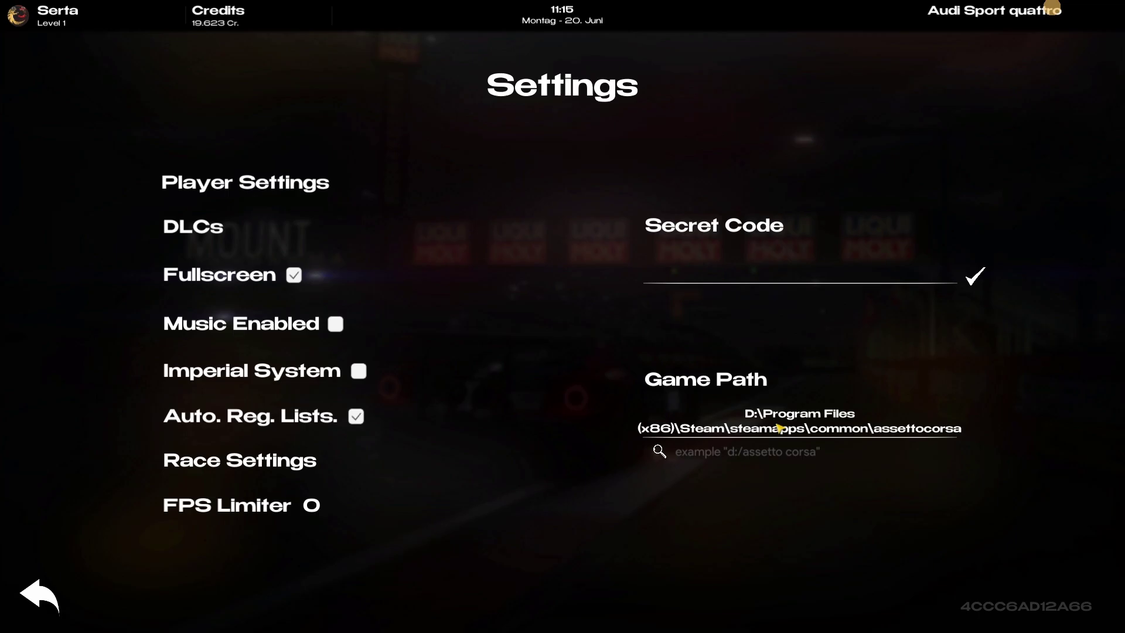
click(310, 191)
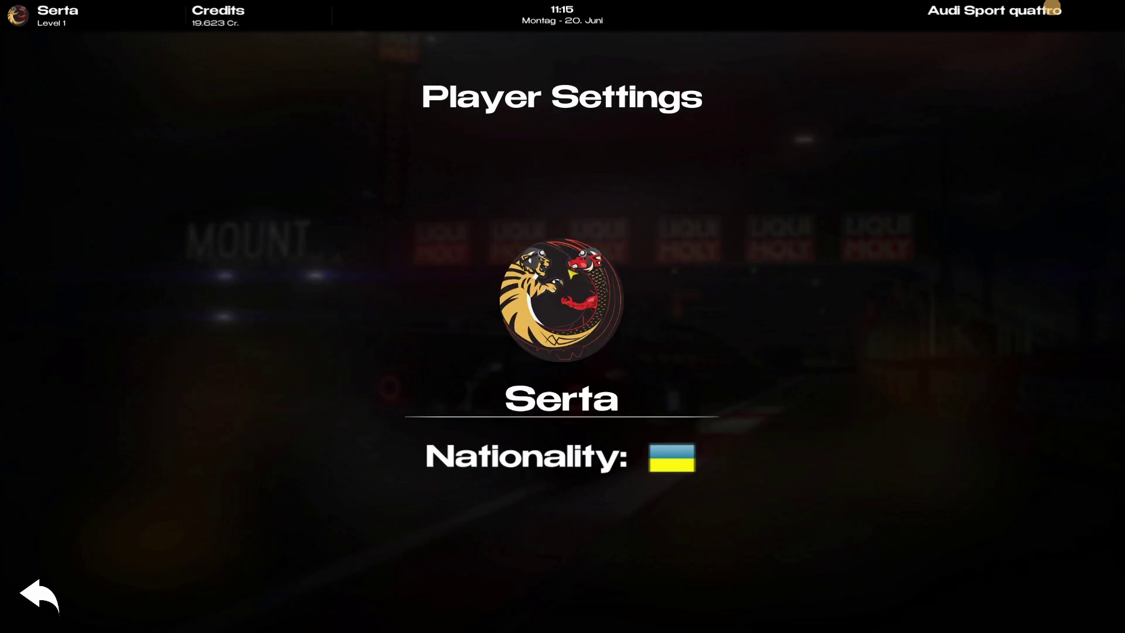
key(Escape)
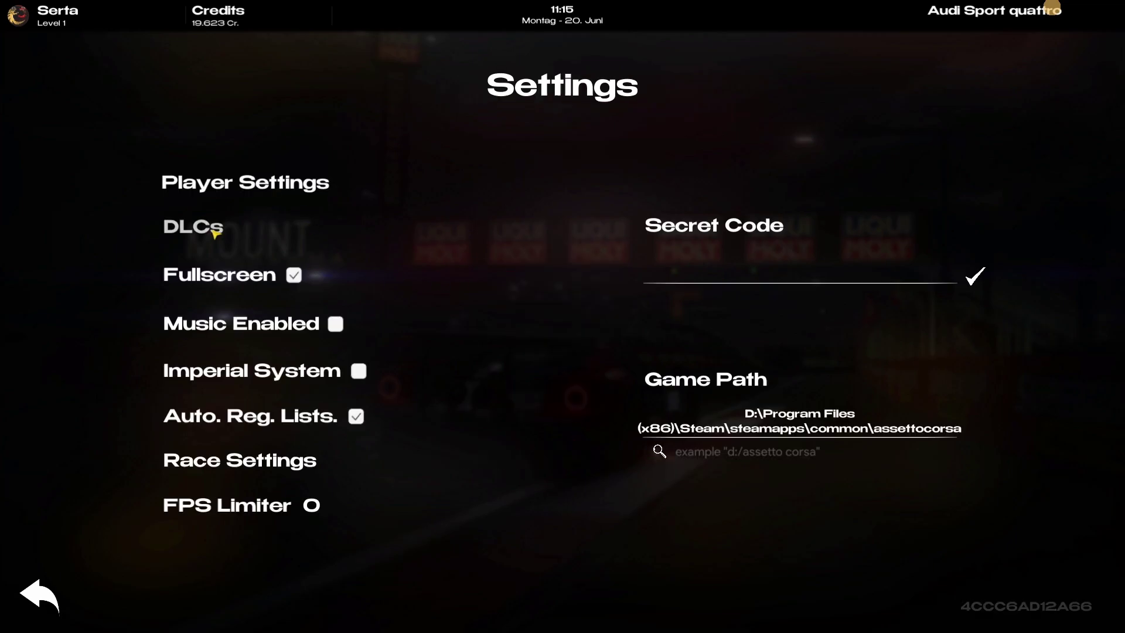
Set the DLC selection to only Dream Pack I and Japanese Pack, returning to Settings
click(216, 233)
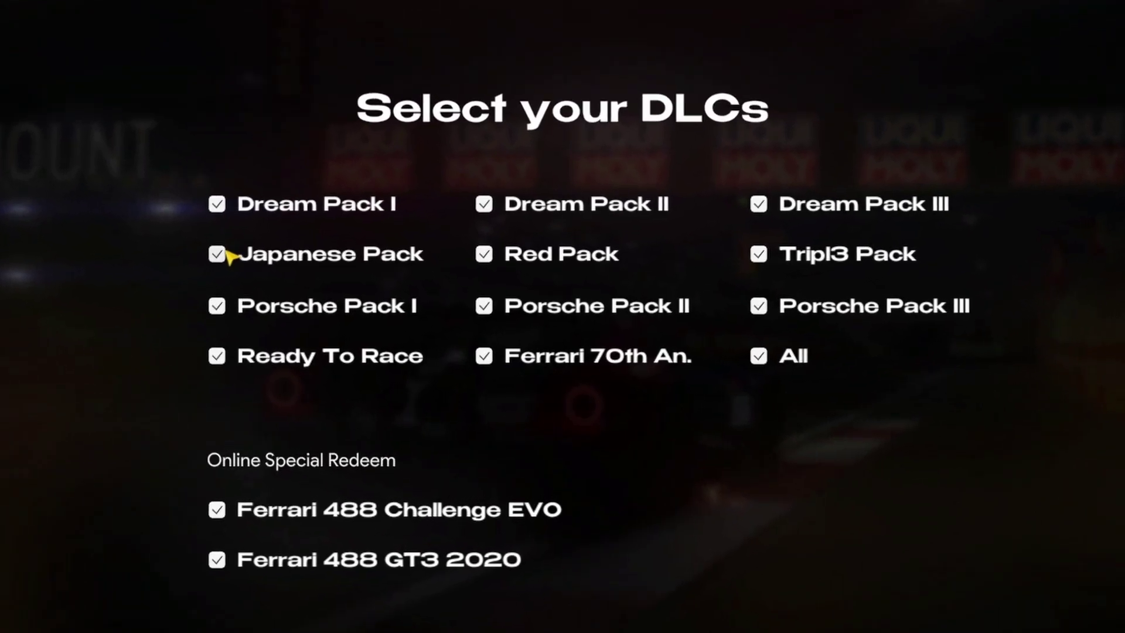
click(759, 357)
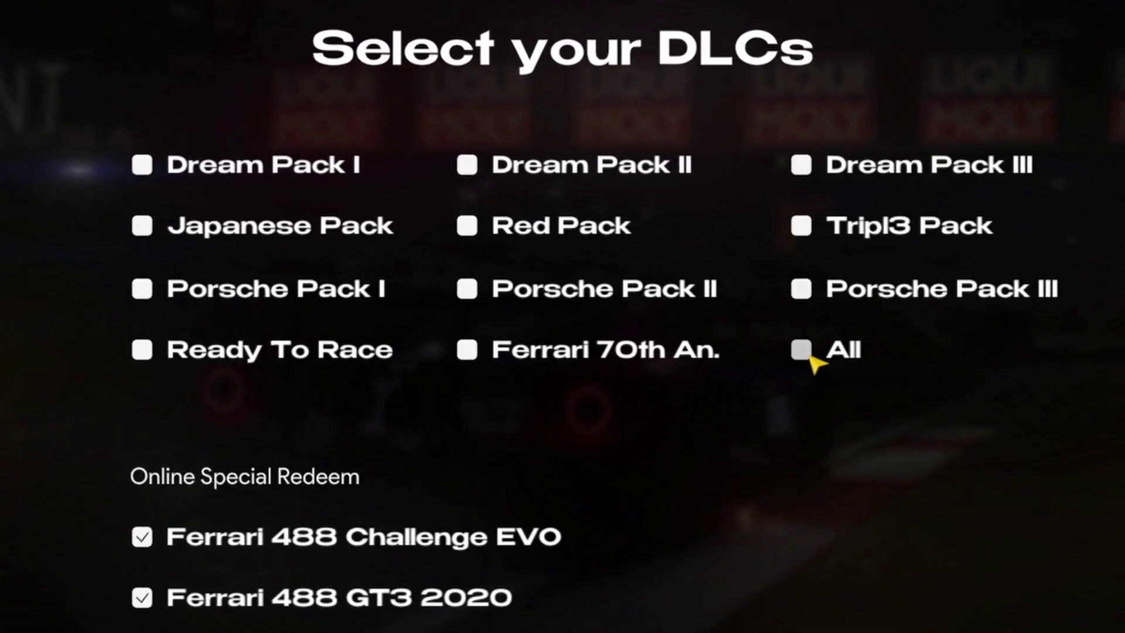
click(811, 356)
click(811, 357)
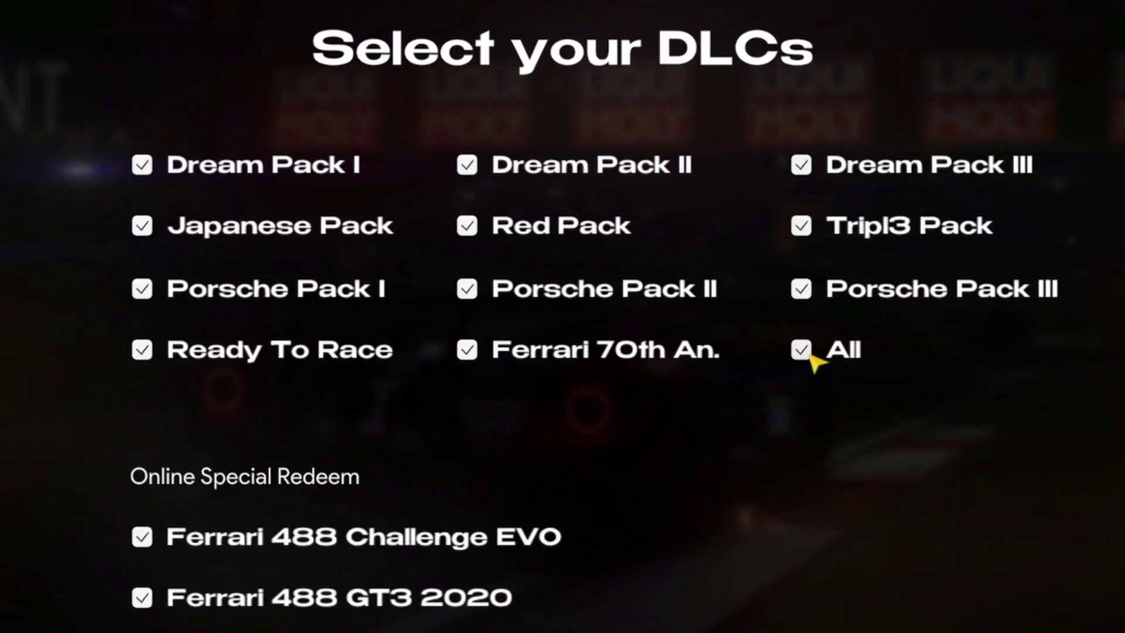
click(811, 355)
click(143, 170)
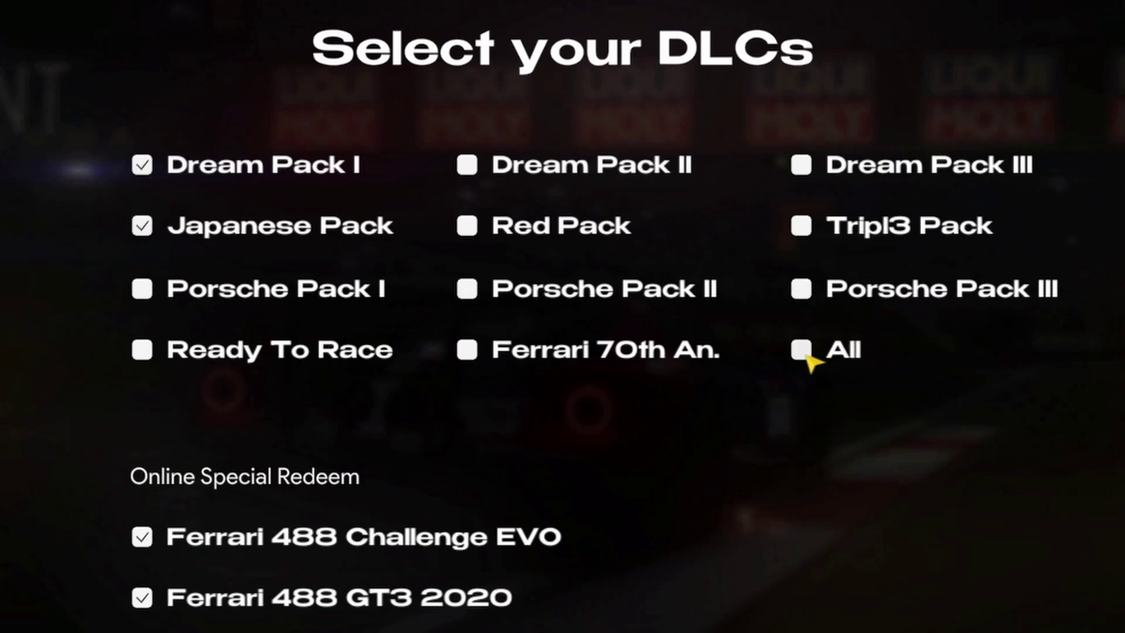
click(806, 354)
click(51, 605)
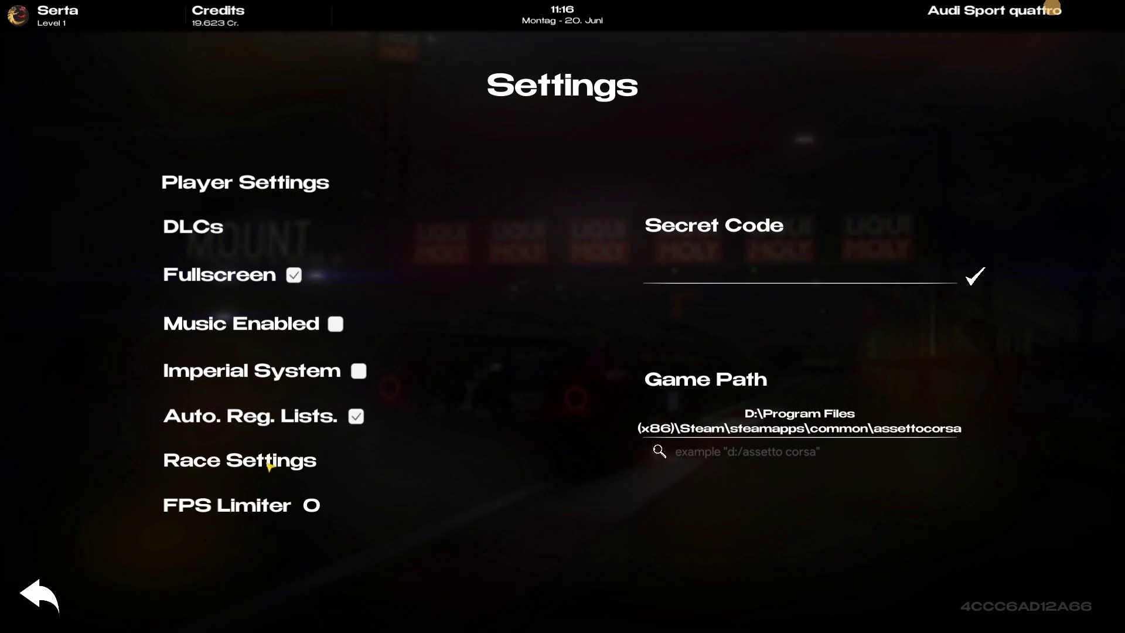
In Race Settings, keep Race Length 5 and set the AI Level to Very Hard
click(271, 463)
click(453, 286)
click(404, 232)
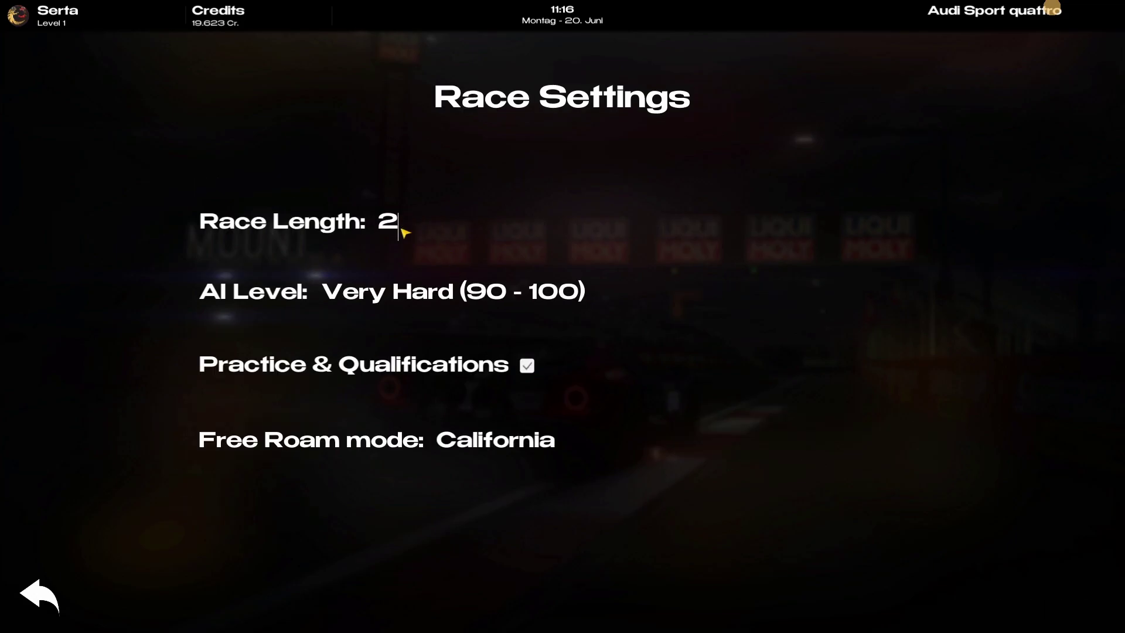
click(433, 301)
click(433, 300)
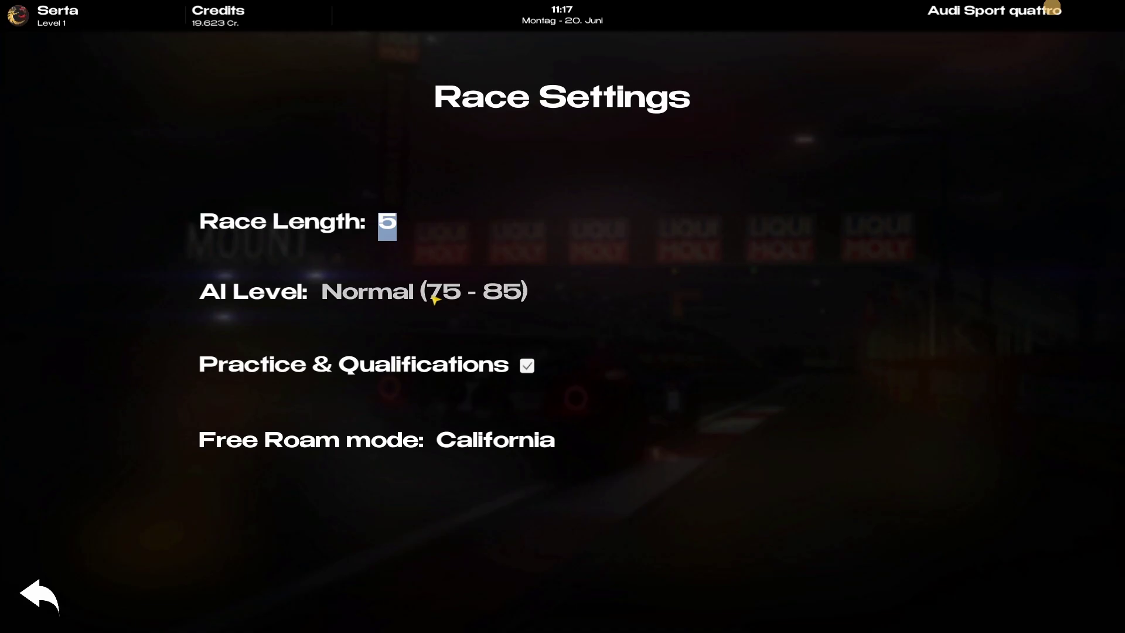
click(434, 301)
click(726, 242)
click(725, 244)
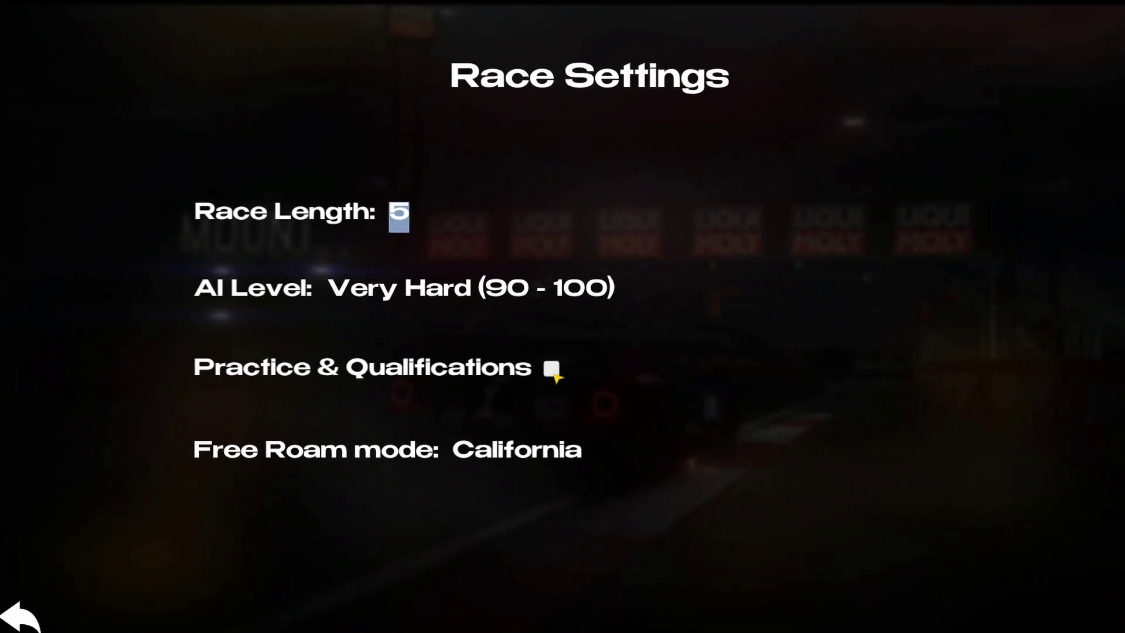
Set the Free Roam location to California and return to the Settings list
click(530, 443)
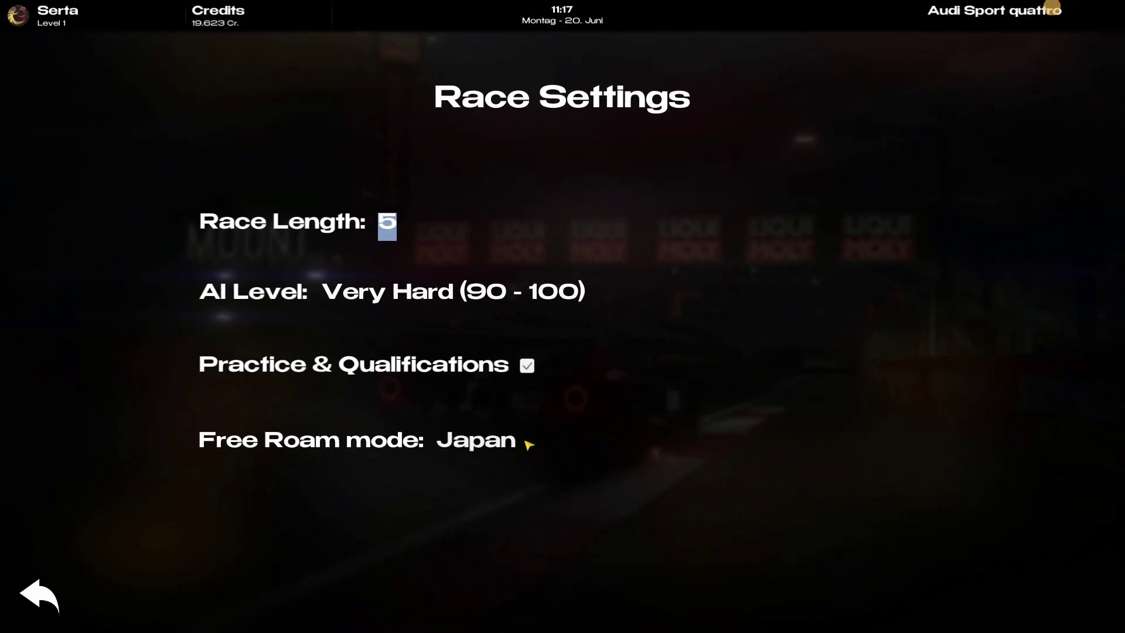
click(519, 445)
click(518, 446)
click(518, 446)
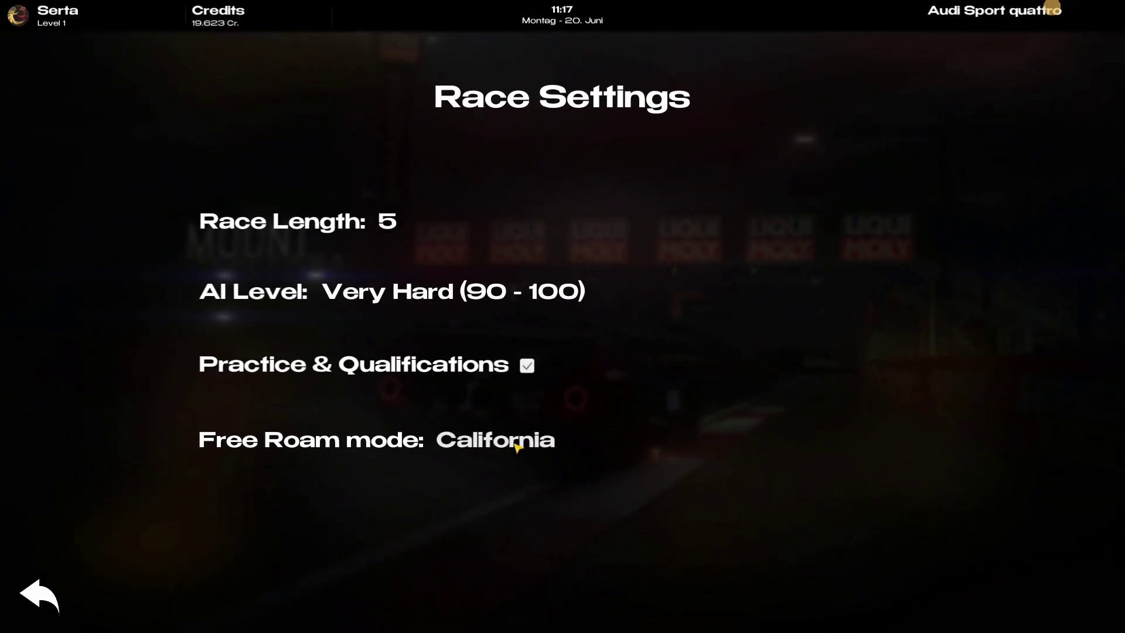
click(518, 447)
click(517, 446)
key(Escape)
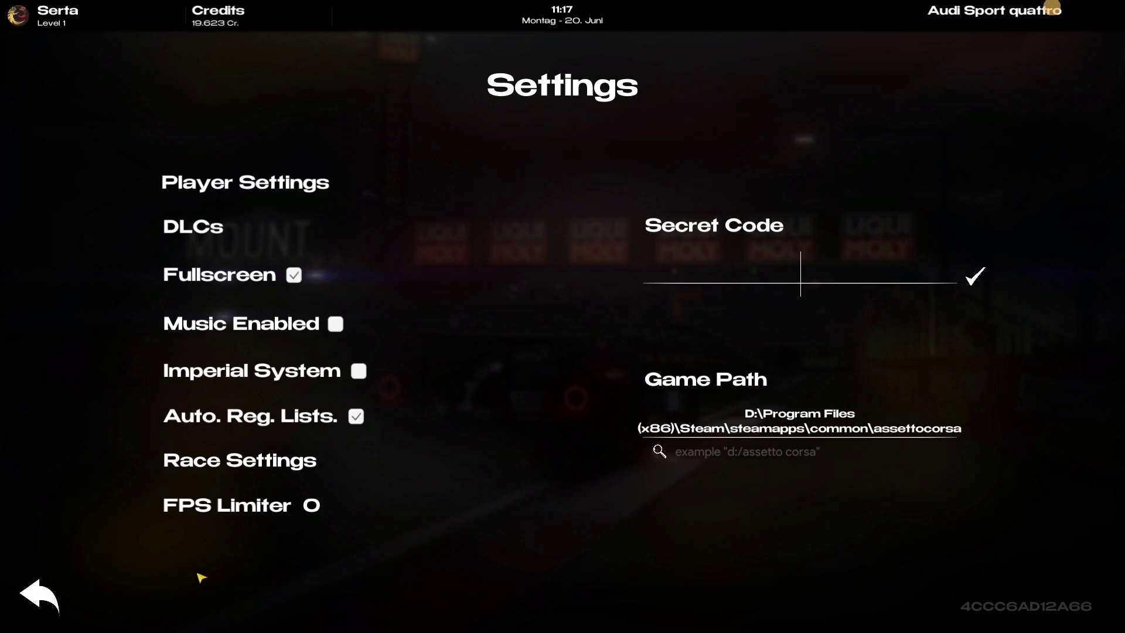
Go back to the city map and open the Download Center
click(51, 604)
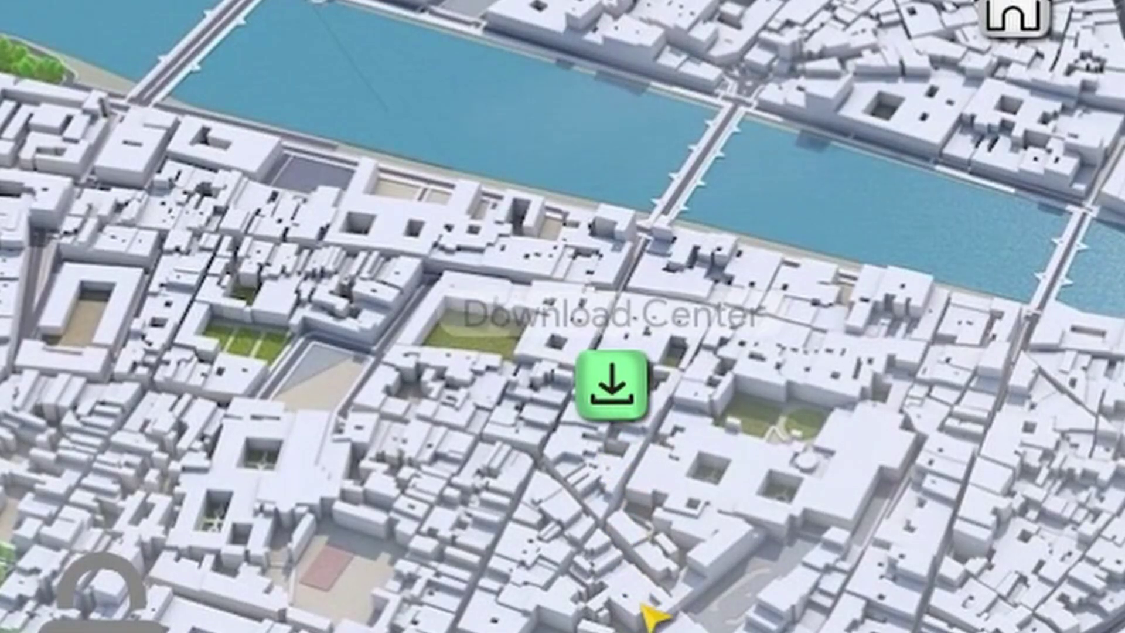
click(621, 390)
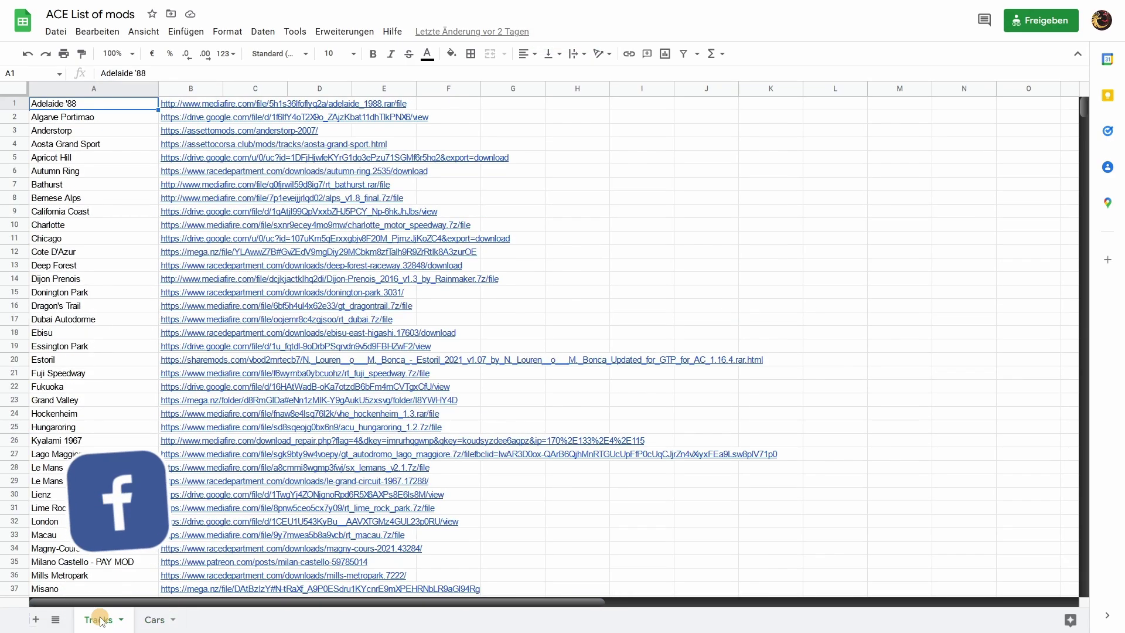
Switch between the Cars and Tracks sheets of the ACE List of mods, ending on Tracks
click(148, 621)
click(101, 621)
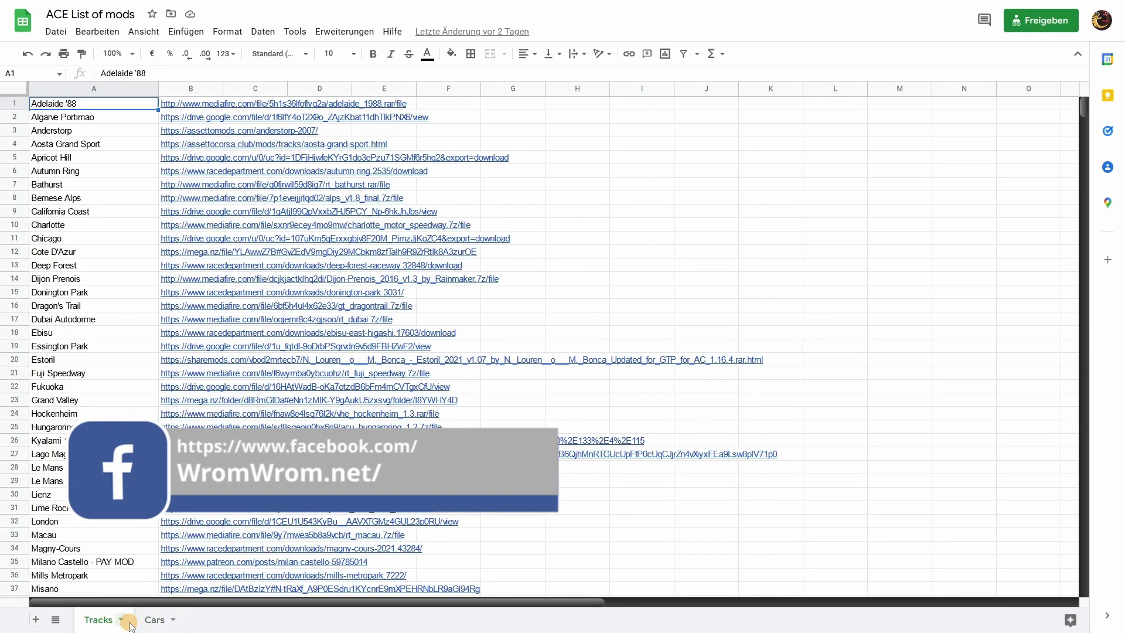
click(153, 621)
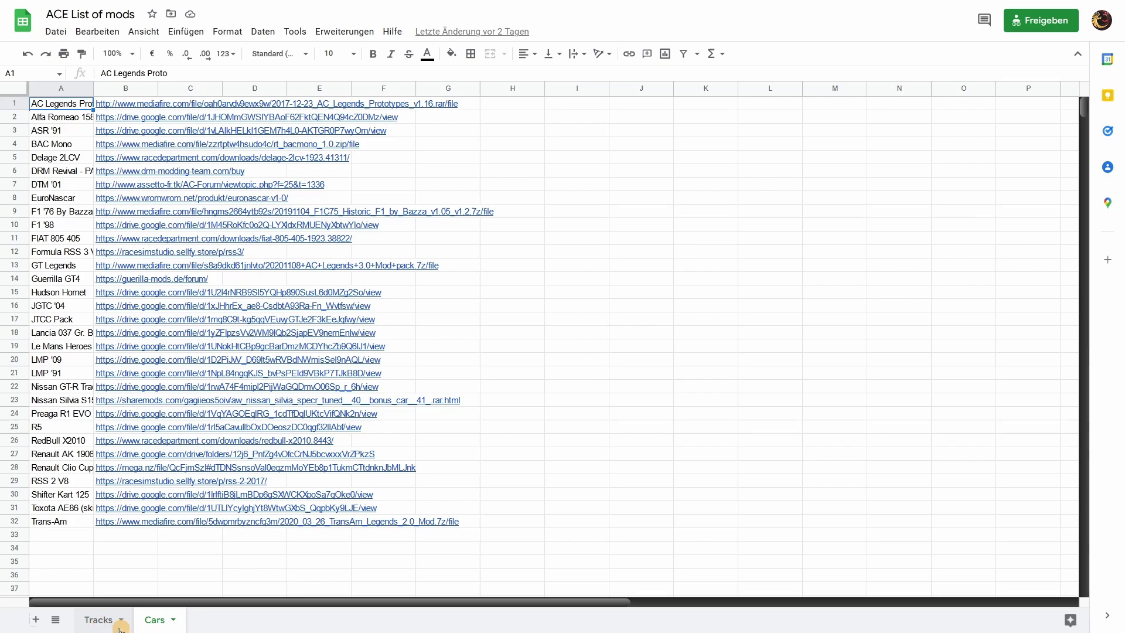
click(101, 622)
click(147, 621)
click(101, 623)
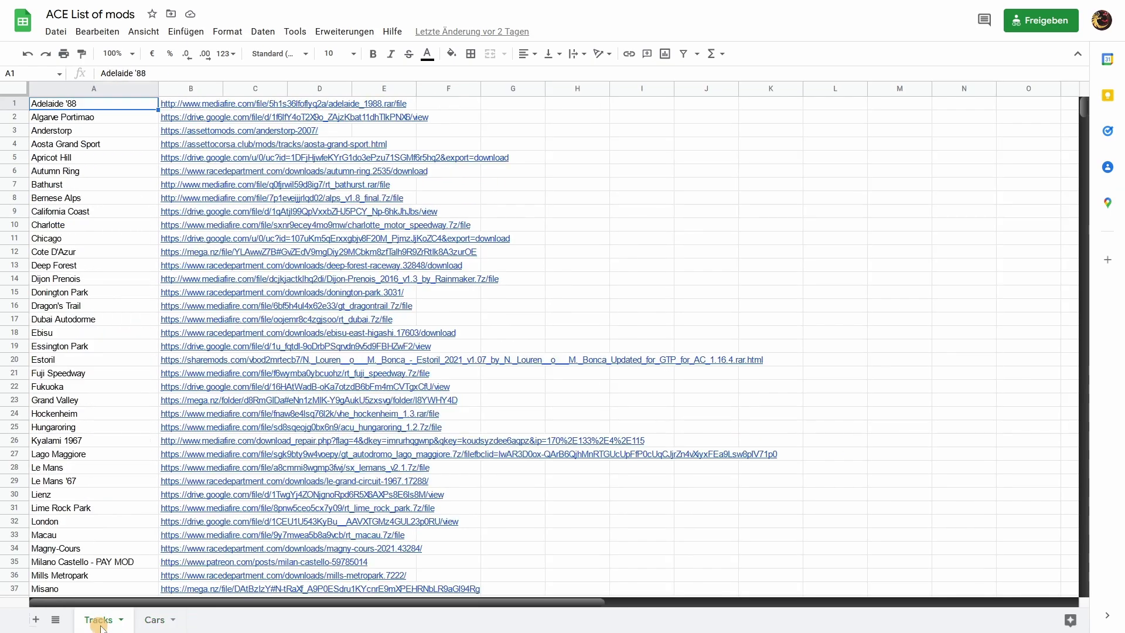
click(154, 623)
click(98, 622)
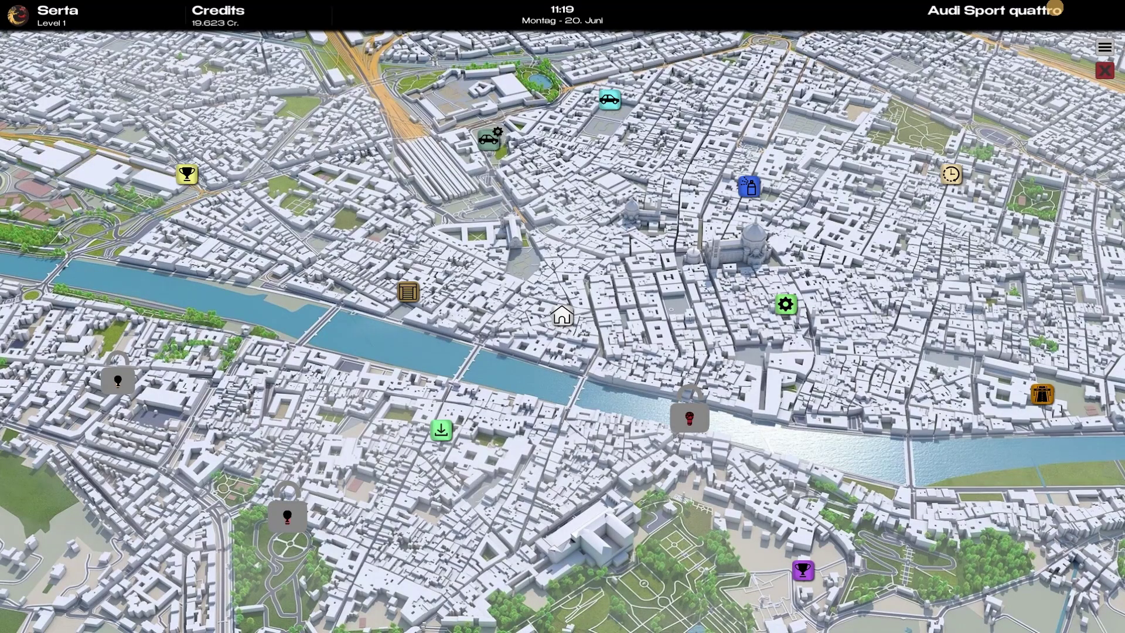
Open the Download Center from the map and refresh its Track Mods list three times
click(442, 431)
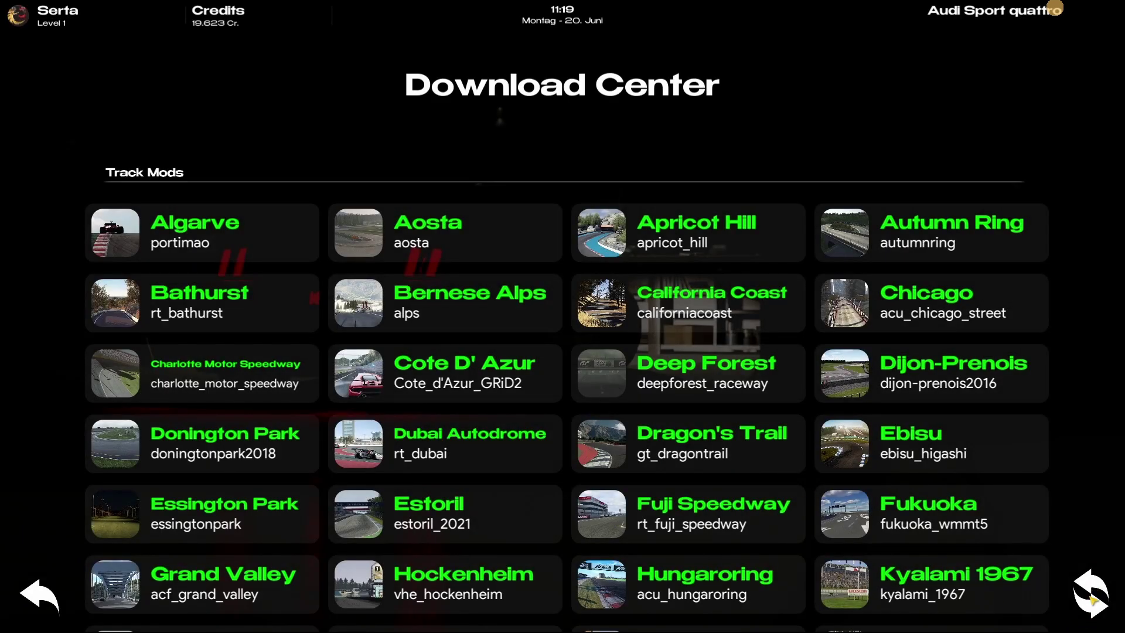
click(1091, 596)
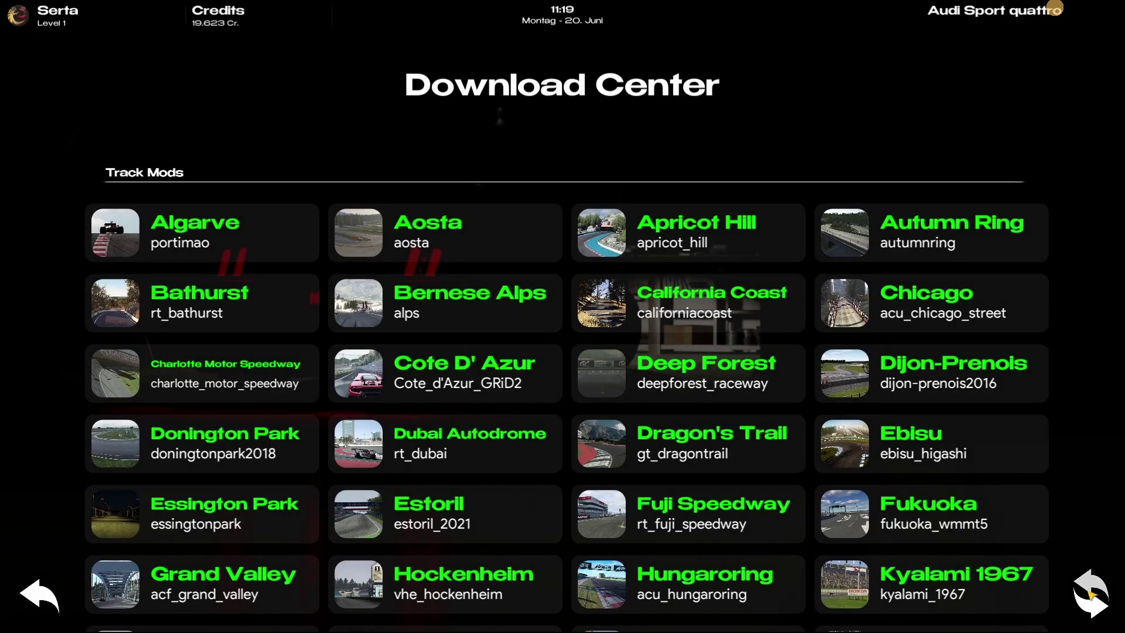
click(1091, 595)
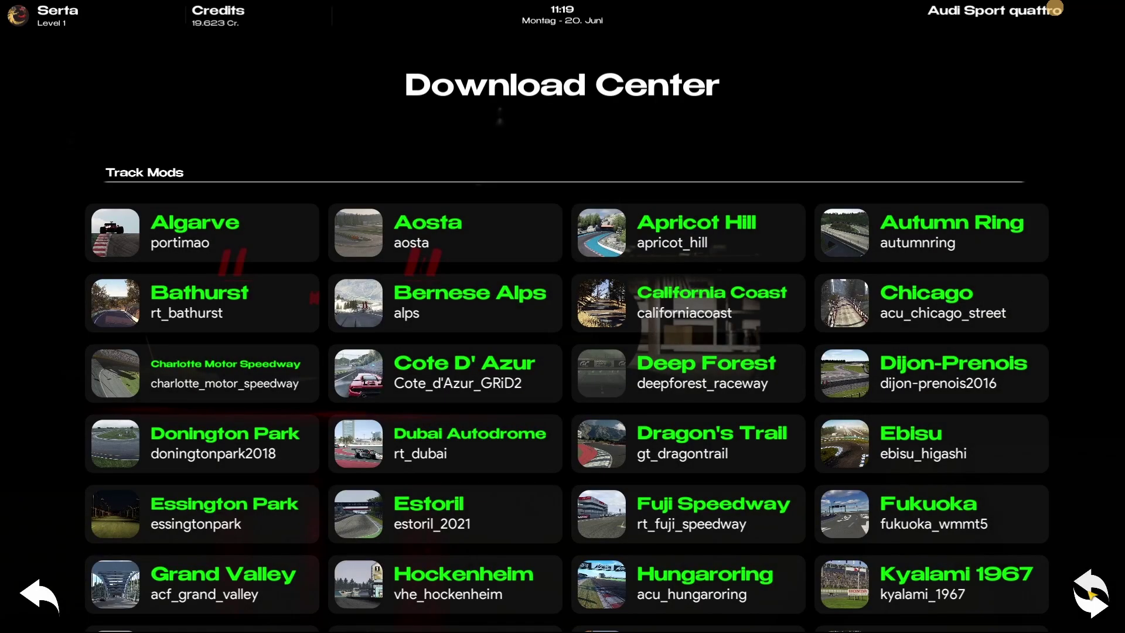
click(1090, 595)
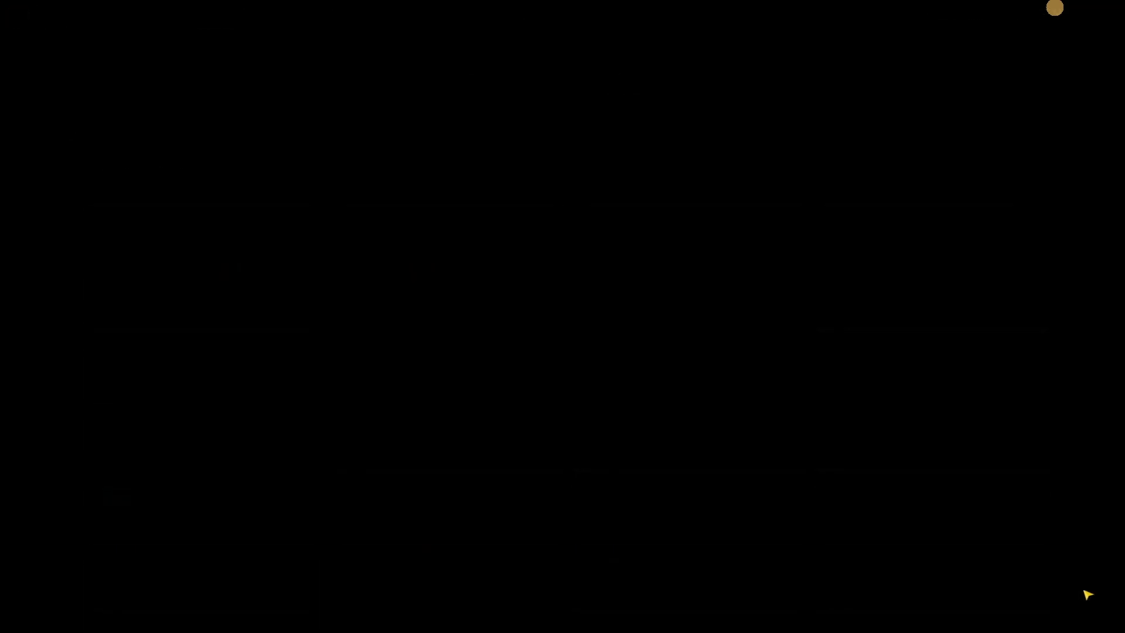